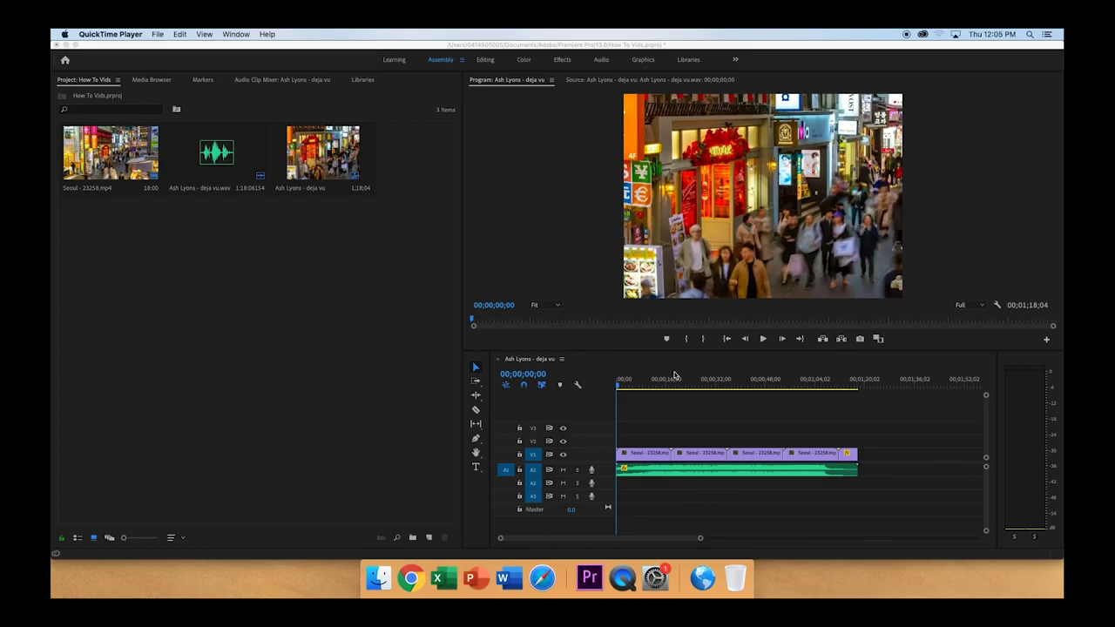
Bring Premiere Pro to the front with the sequence timeline focused
{"action": "left_click", "coordinate": [662, 462]}
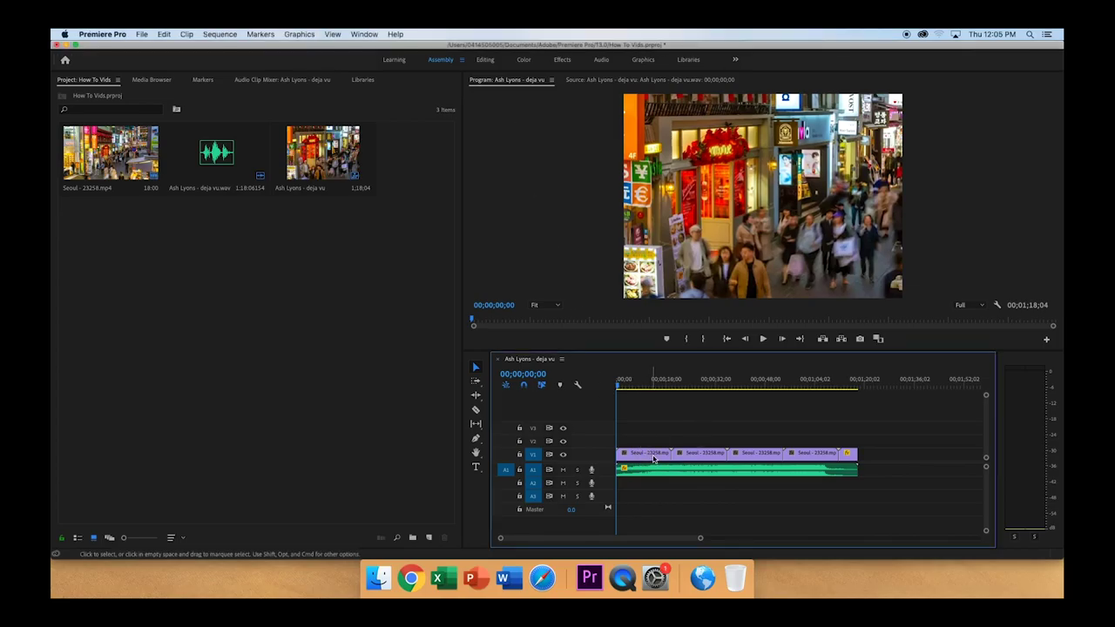
{"action": "left_click", "coordinate": [653, 434]}
In the Editing workspace, reveal the A1 music clip's Volume Level and turn off its stopwatch
{"action": "left_click", "coordinate": [486, 61]}
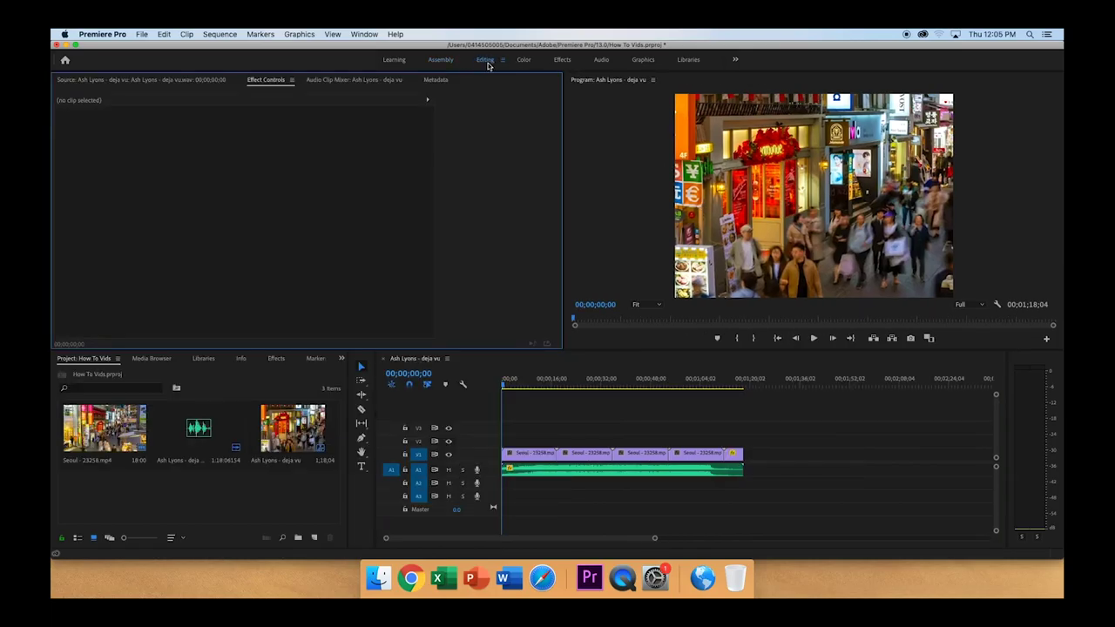
{"action": "left_click", "coordinate": [624, 473]}
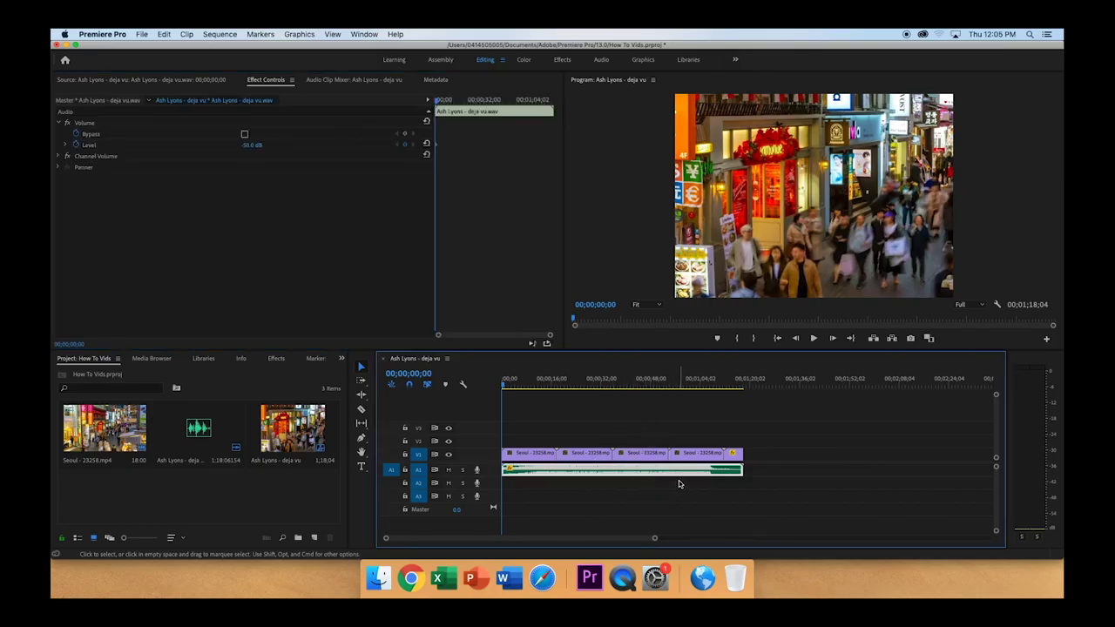
{"action": "left_click", "coordinate": [59, 123]}
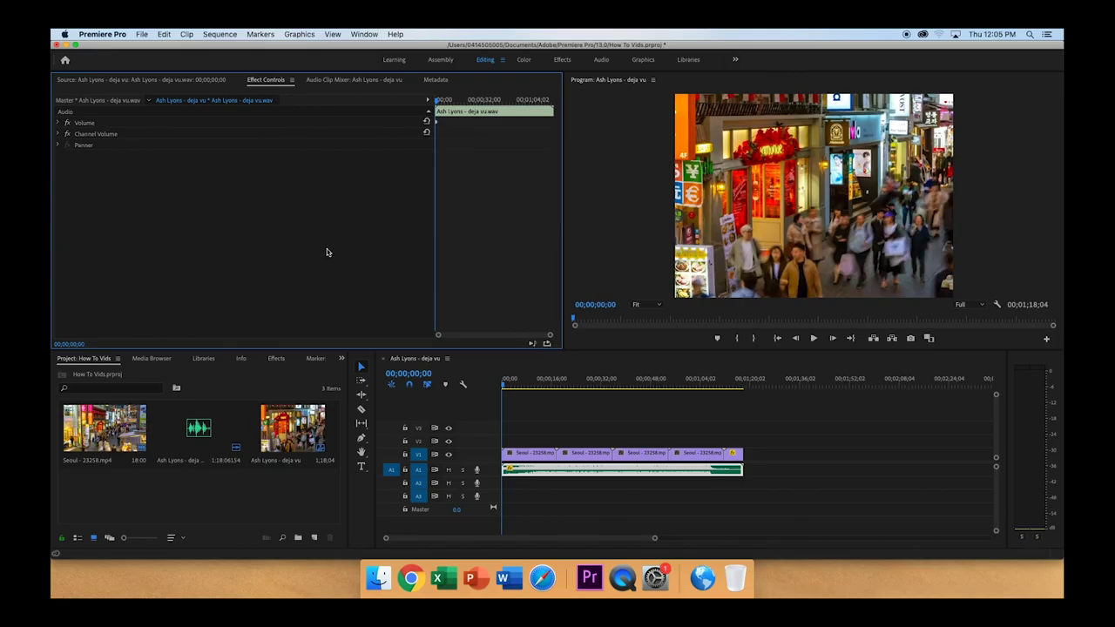
{"action": "left_click", "coordinate": [58, 123]}
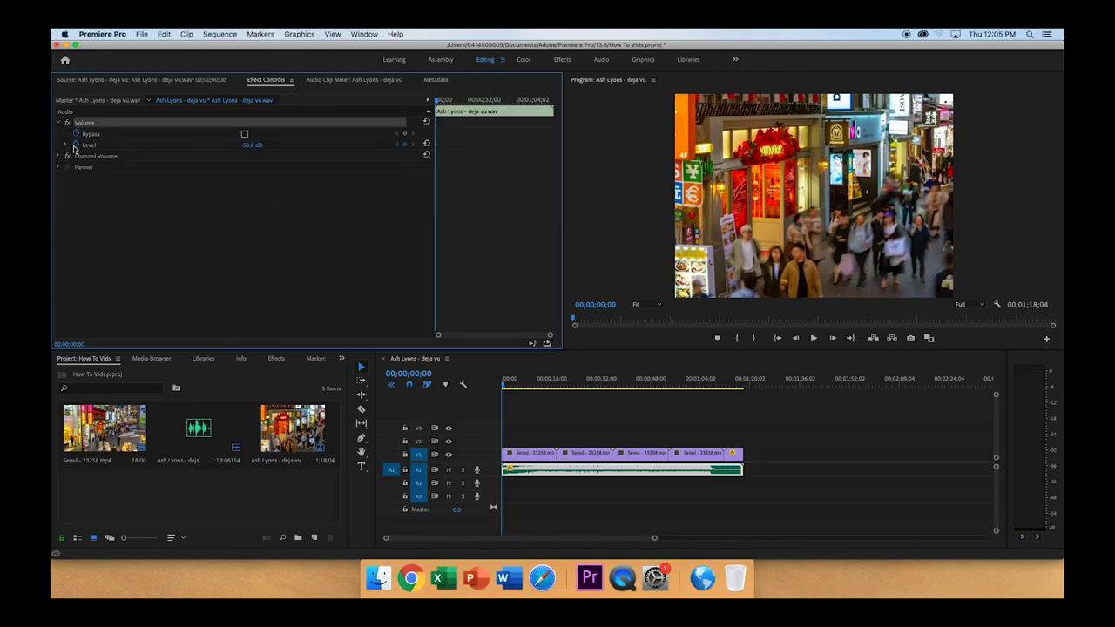
{"action": "left_click", "coordinate": [76, 146]}
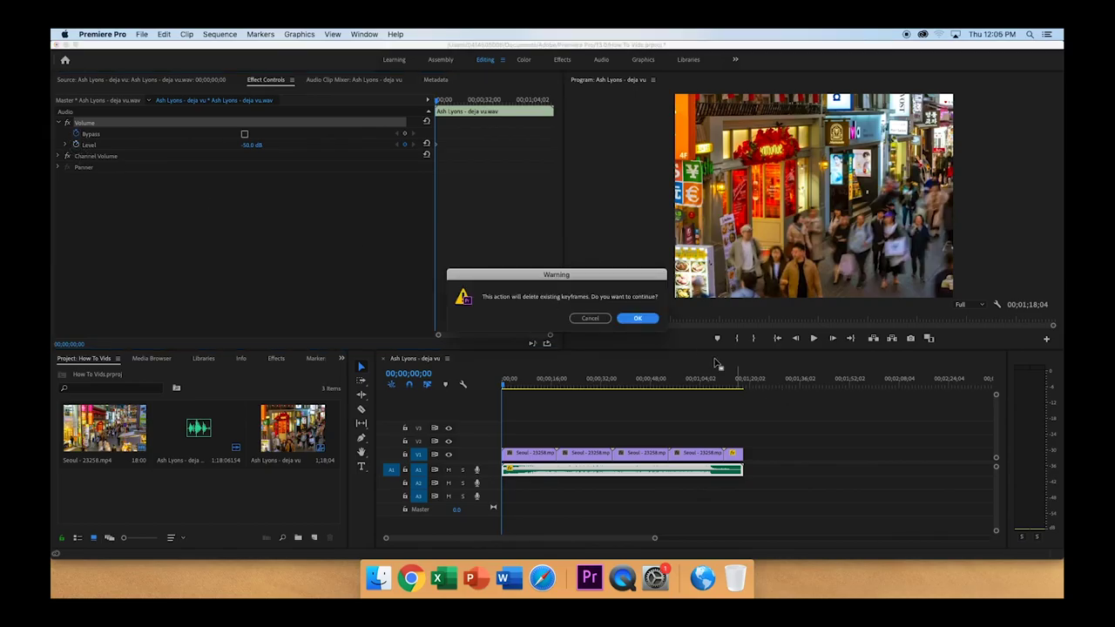
Confirm the warning to delete the existing Level keyframes
{"action": "left_click", "coordinate": [638, 318]}
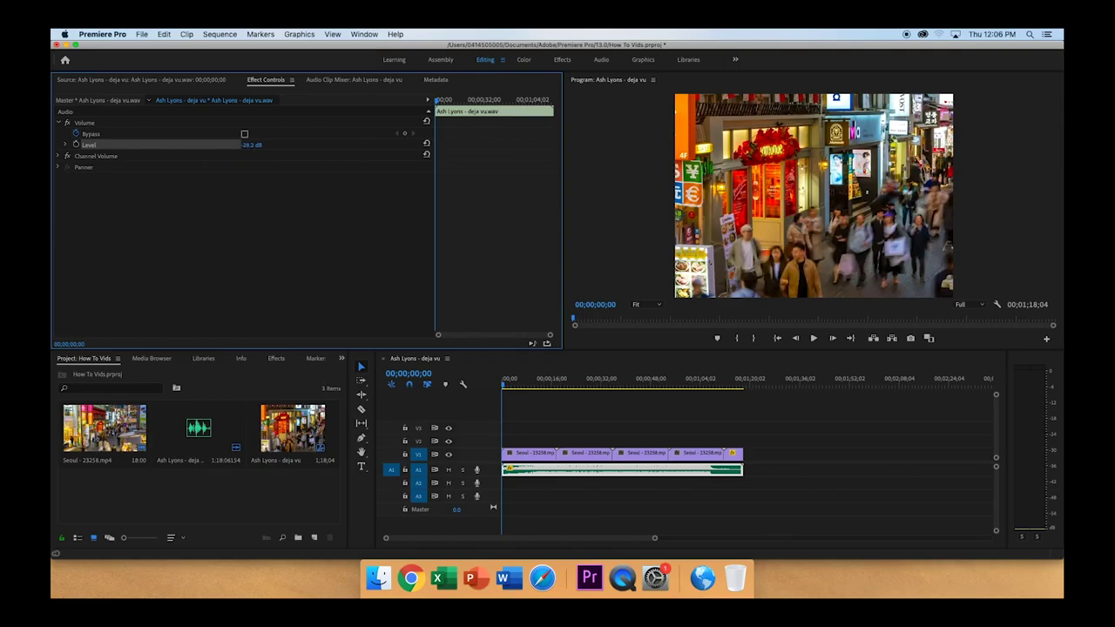
Enter 0.0 dB as the music clip's Volume Level value
{"action": "left_click", "coordinate": [255, 146]}
{"action": "type", "text": "-3"}
{"action": "key", "text": "Return"}
{"action": "left_click", "coordinate": [254, 144]}
{"action": "type", "text": "0"}
{"action": "key", "text": "Return"}
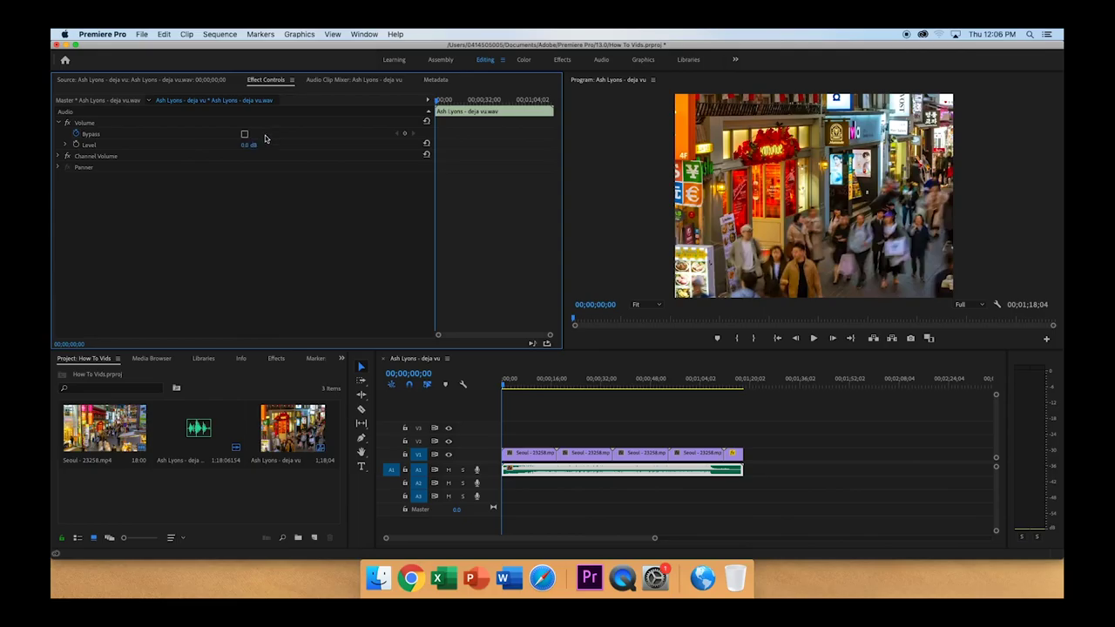